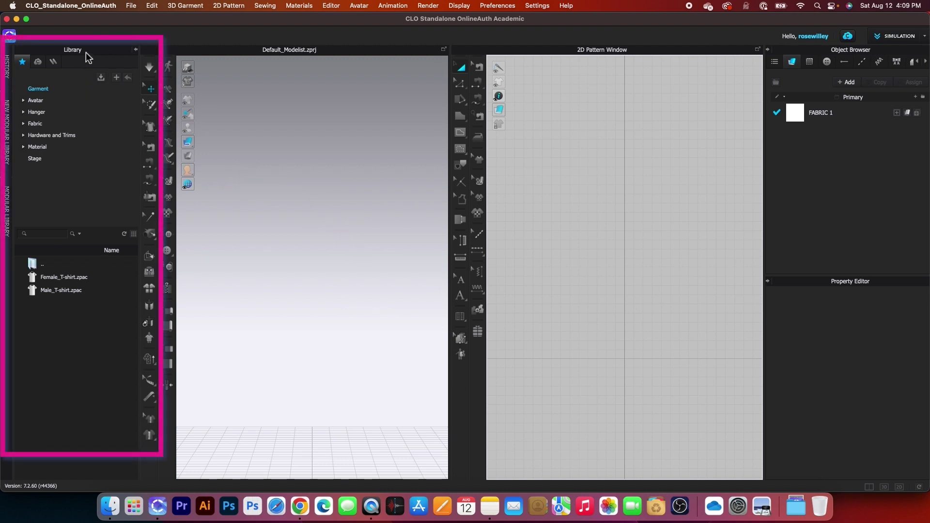
Browse the Library tree's categories, passing Garment and ending on the Avatar category
left_click(51, 102)
left_click(54, 114)
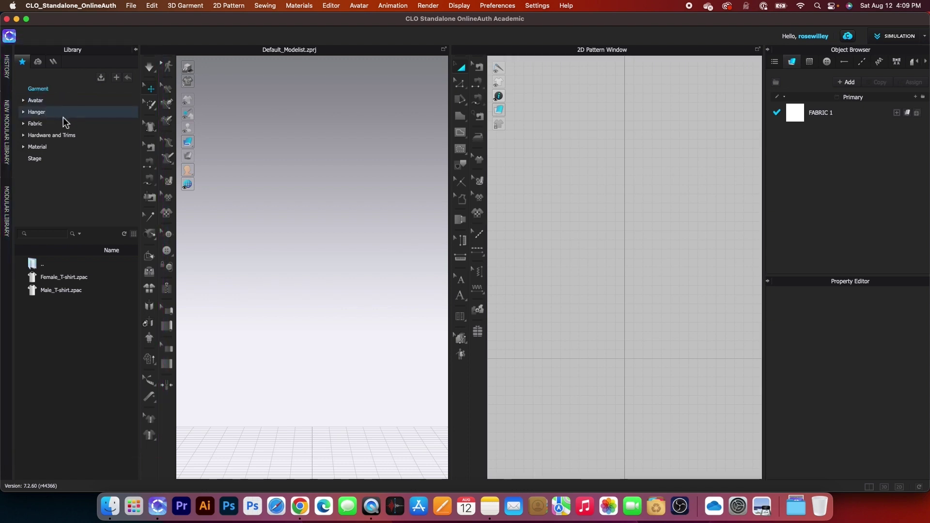
left_click(66, 125)
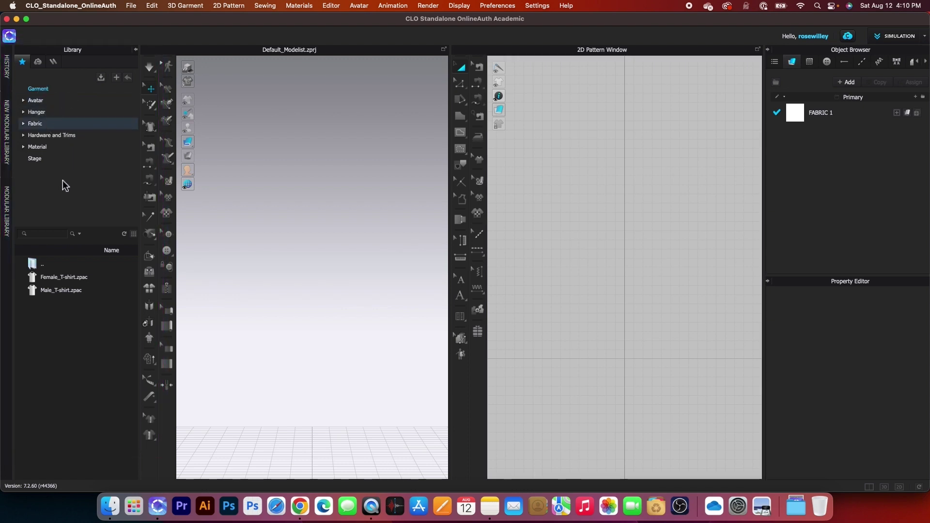
left_click(97, 90)
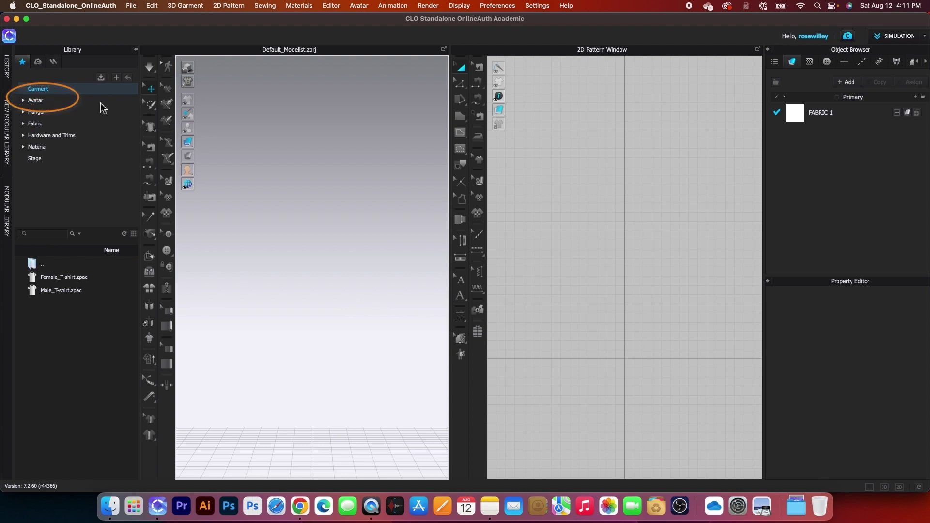
left_click(108, 102)
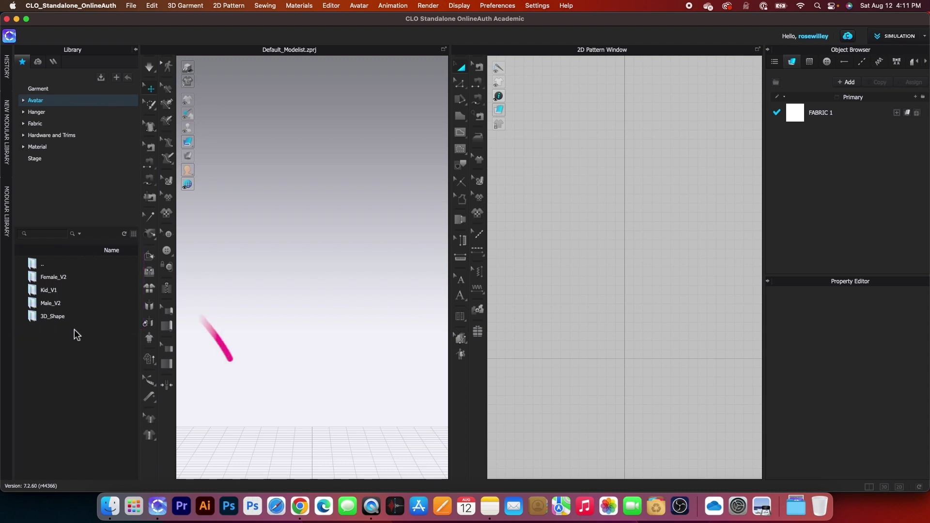
Load the FV2_Camila avatar from the Female_V2 folder into the scene
double_click(79, 280)
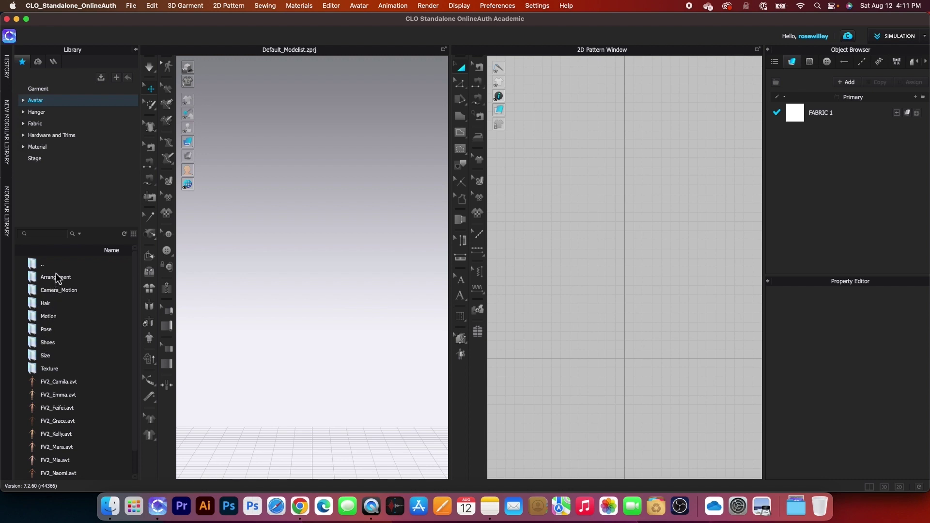
mouse_move(51, 384)
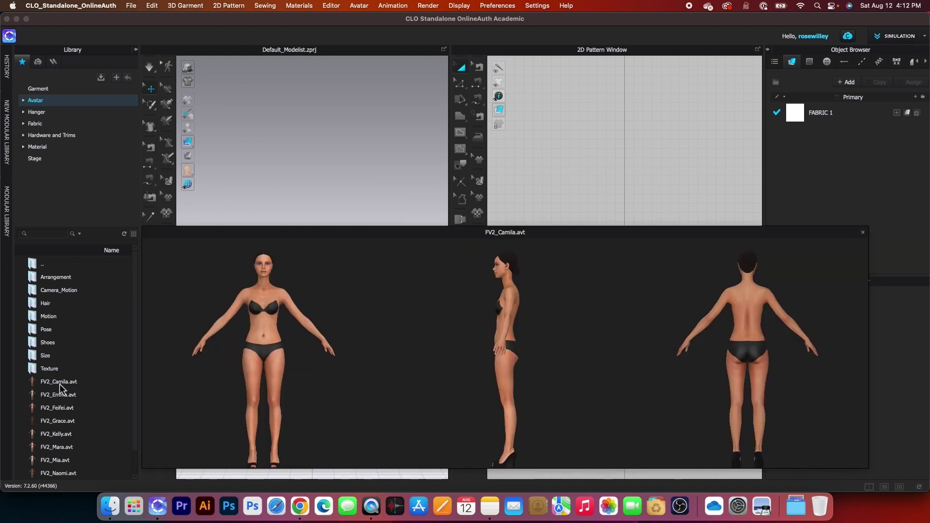
right_click(60, 385)
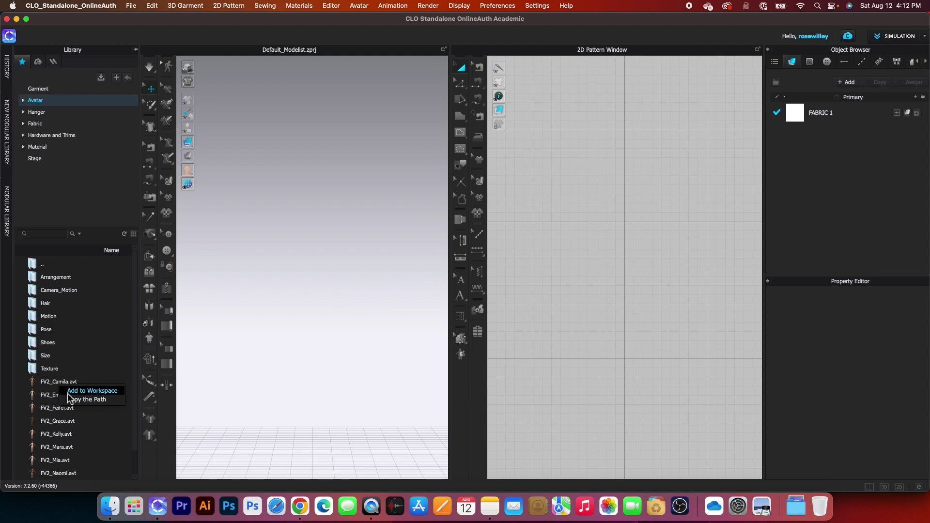
left_click(61, 384)
double_click(63, 384)
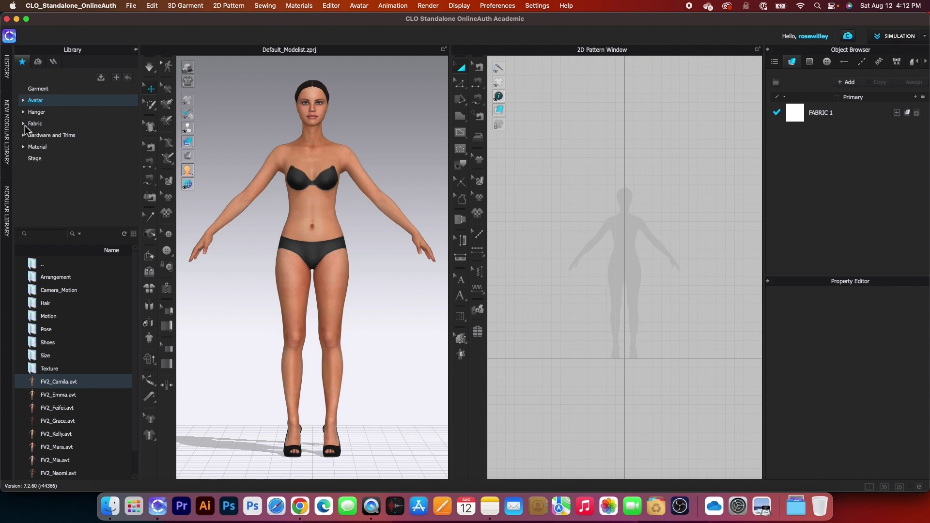
left_click(63, 125)
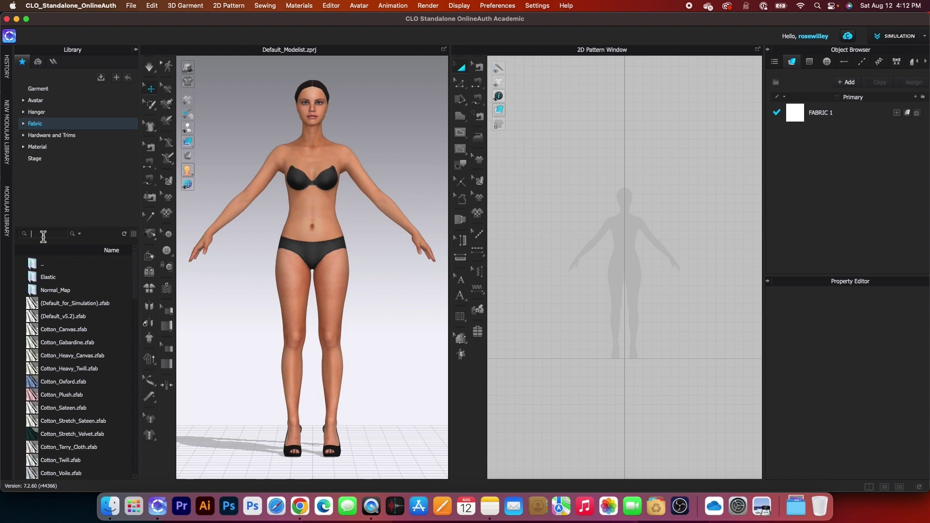
Search the Fabric library for 'knit', then toggle Icon View and return to List View
type("knit")
key("Return")
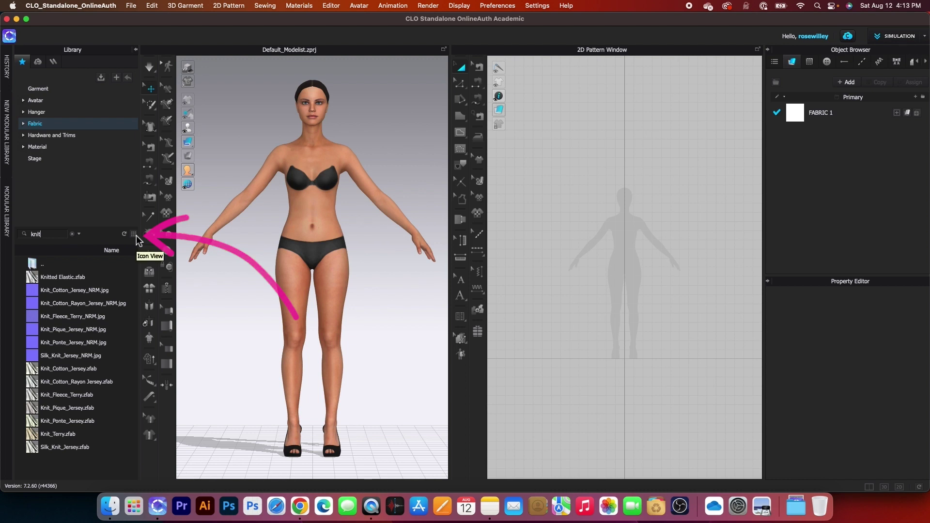
left_click(136, 236)
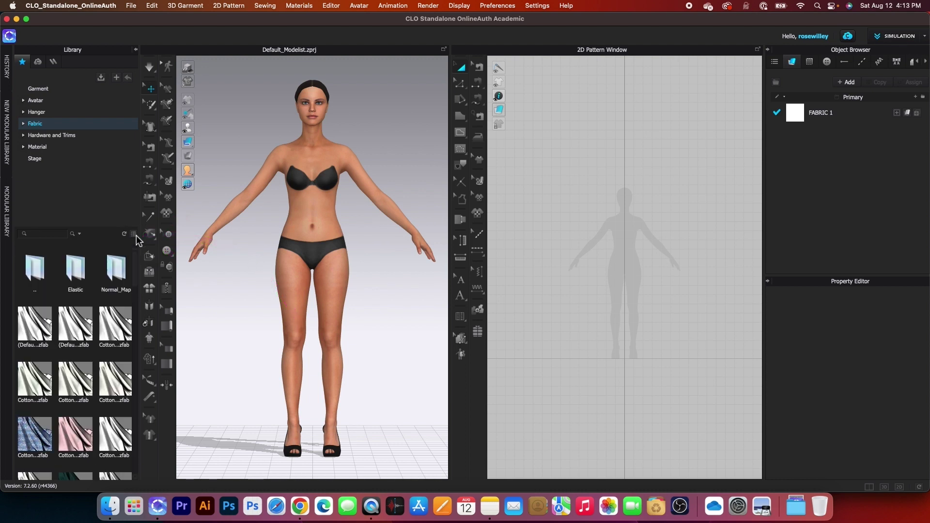
left_click(135, 236)
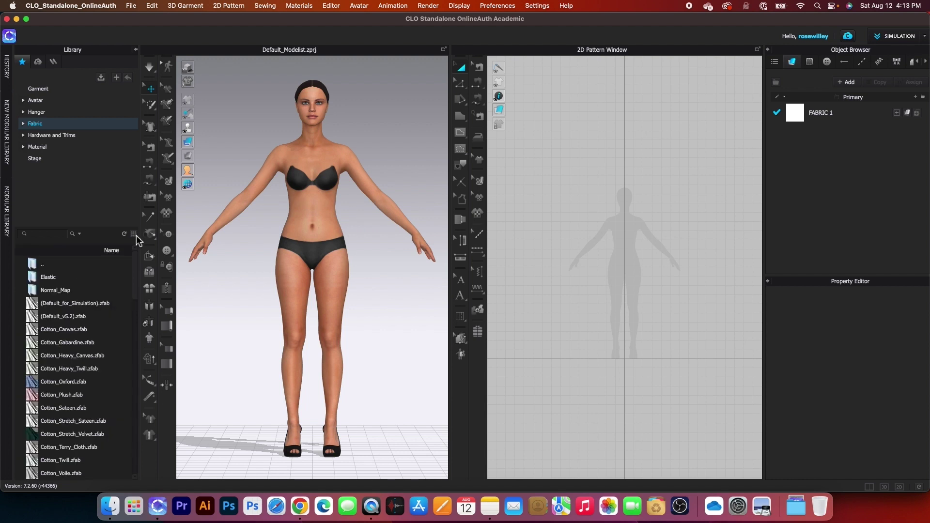
left_click(141, 277)
Drag the Library panel's right edge outward to widen it
mouse_move(141, 277)
left_mouse_down()
mouse_move(193, 278)
mouse_move(152, 272)
left_mouse_up()
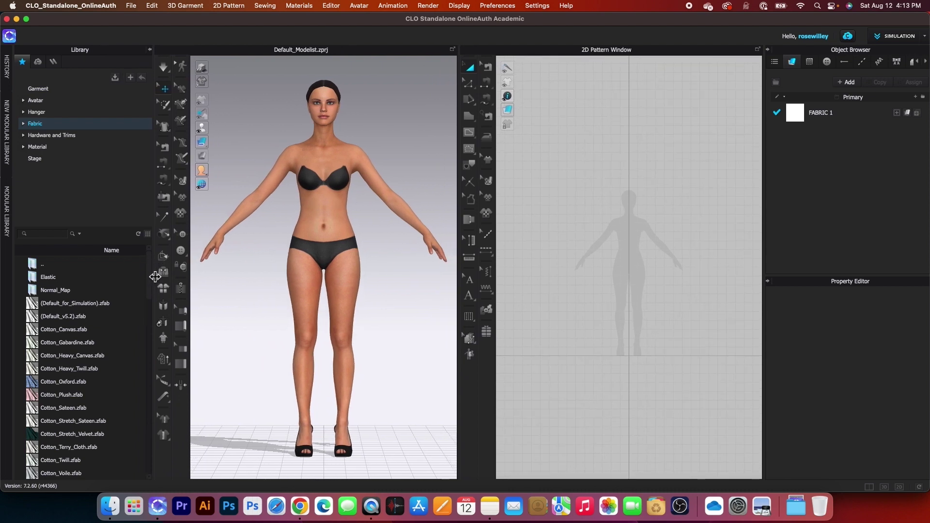
Add Desktop > Test_CLO Beginers course > Course Matterial to the Library and view its files
left_click(132, 77)
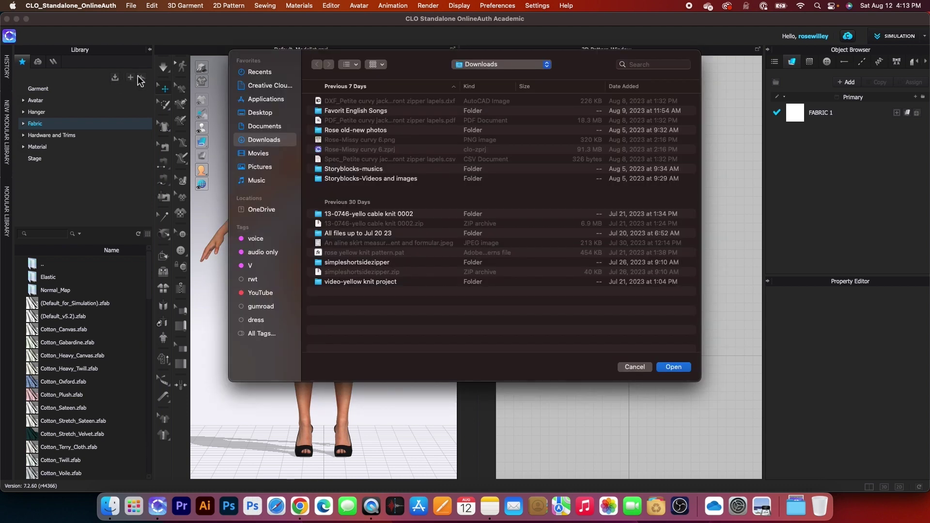
left_click(279, 113)
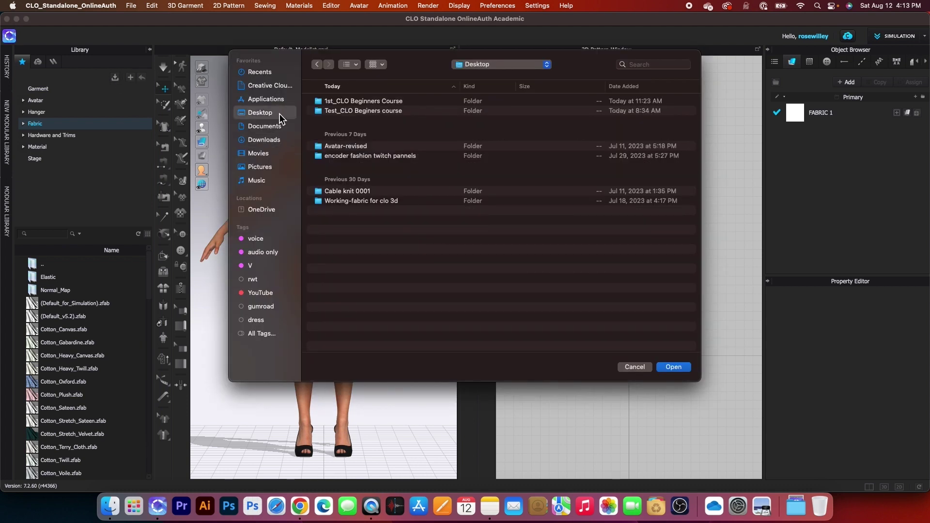
double_click(409, 112)
left_click(339, 101)
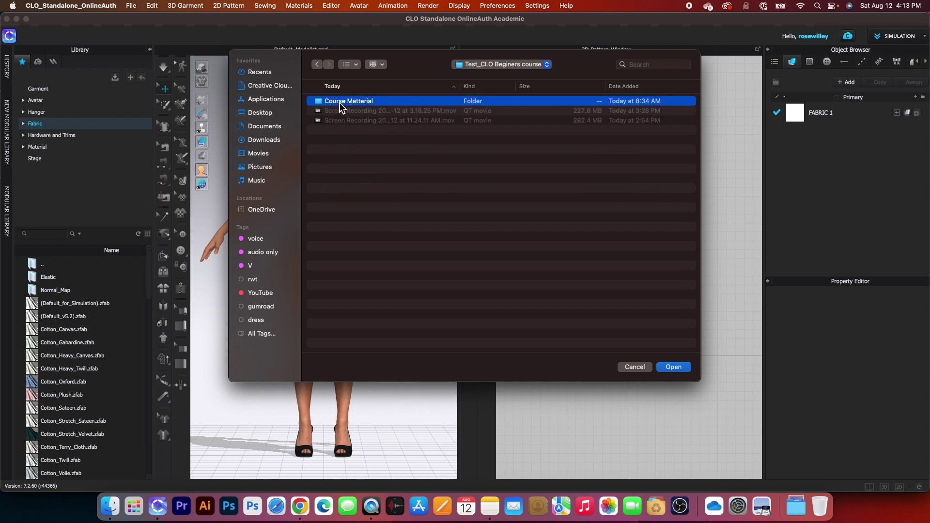
left_click(678, 368)
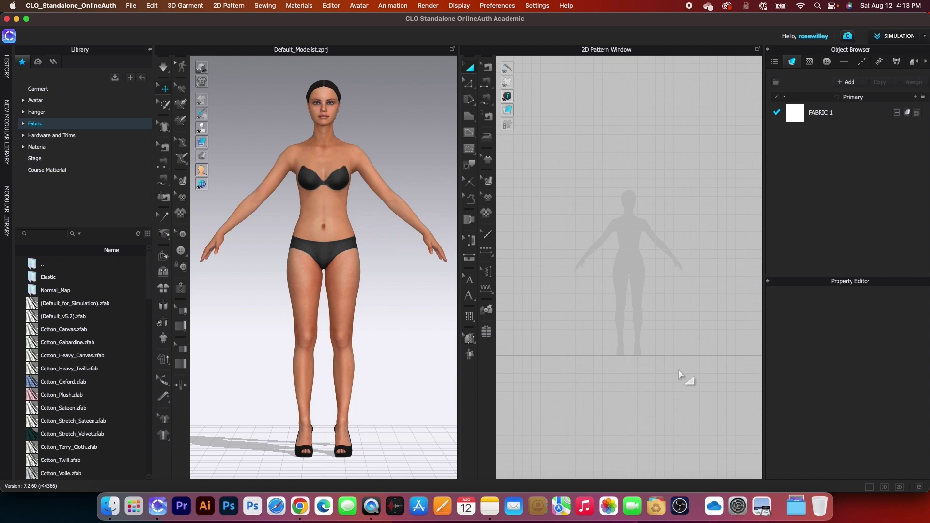
left_click(91, 173)
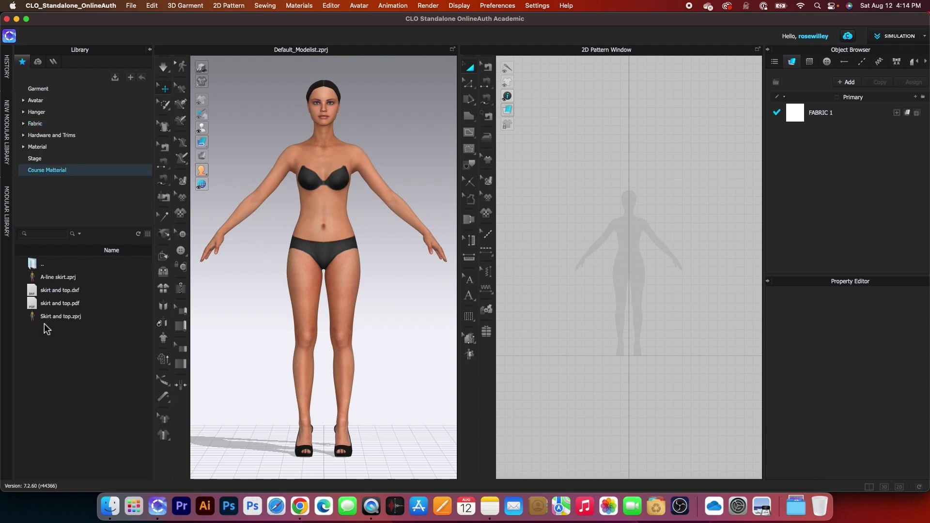
mouse_move(46, 316)
Open the History panel from the vertical HISTORY tab on the left edge
left_click(9, 77)
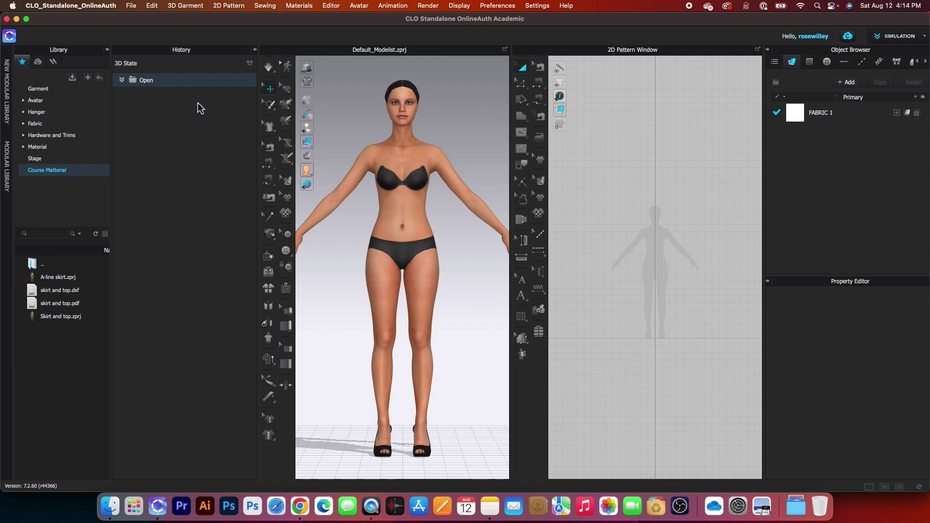
Save the current scene as a 3D state and rename it 'avatar'
left_click(252, 65)
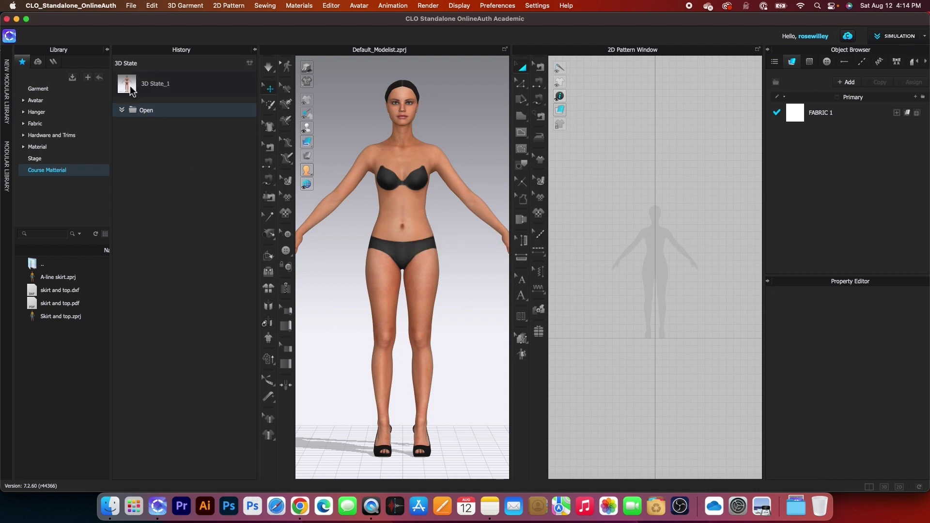
right_click(157, 87)
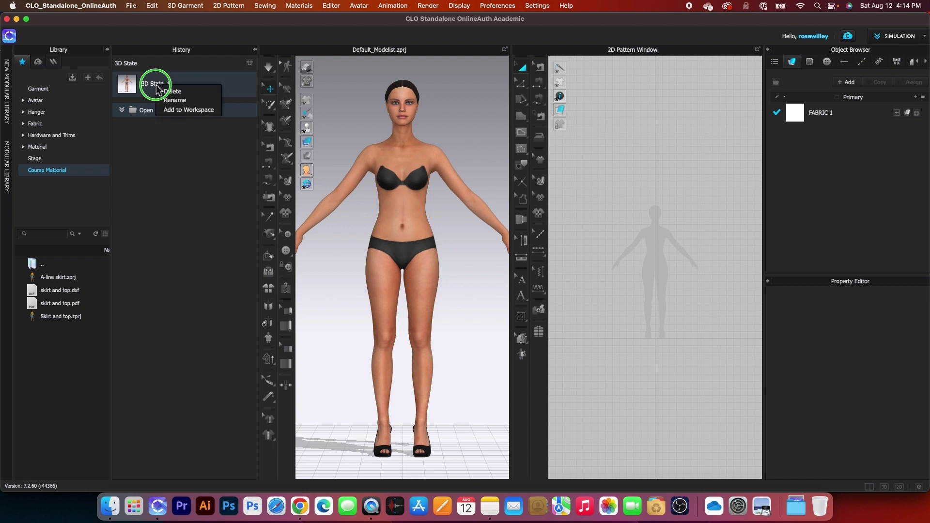
left_click(175, 100)
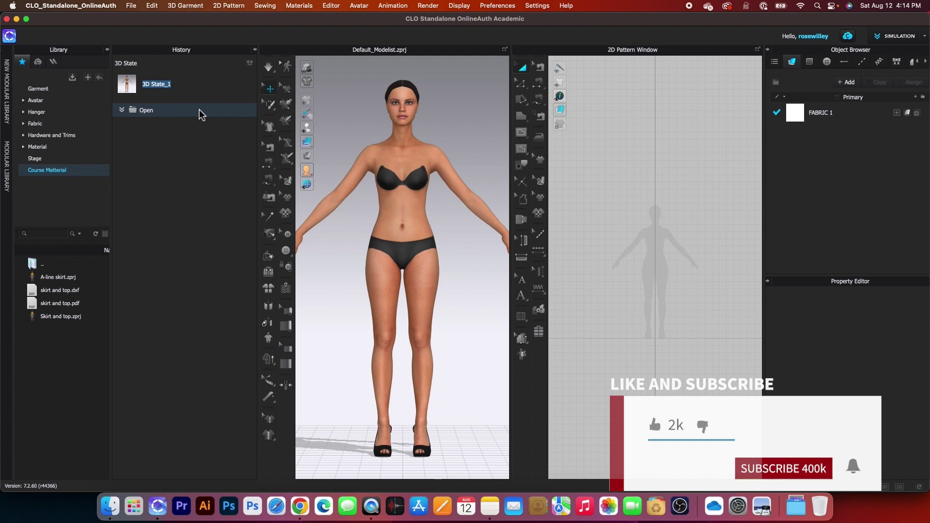
type("avatar")
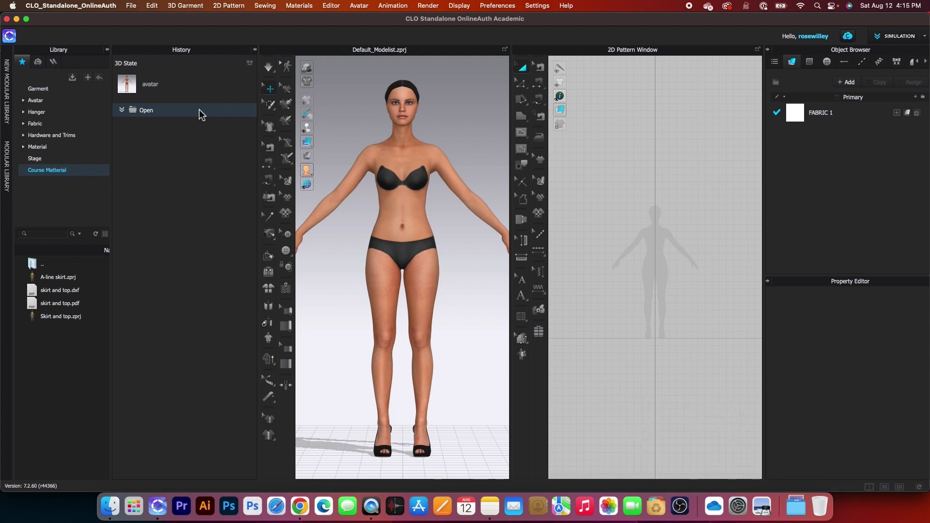
key("Return")
Delete the avatar, then bring it back with Add to Workspace on the 'avatar' 3D state
left_click(406, 161)
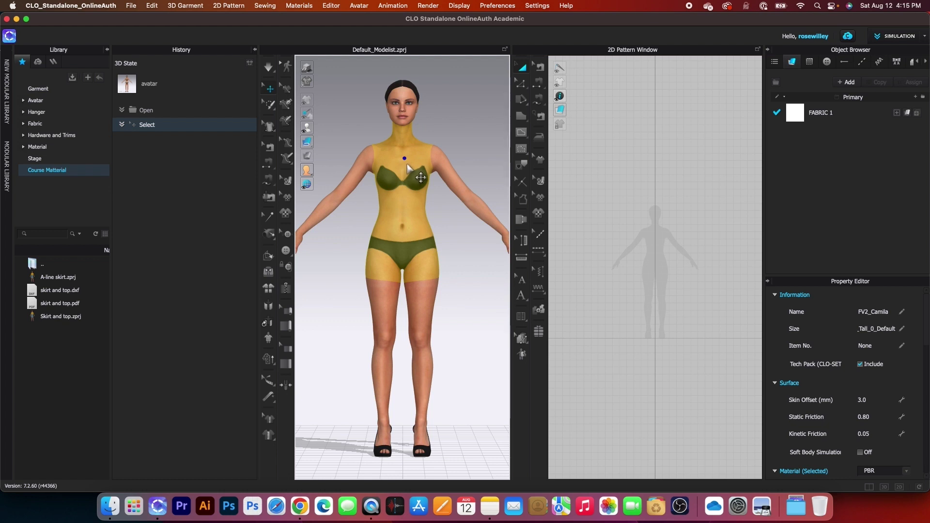
left_click(407, 163)
key("Delete")
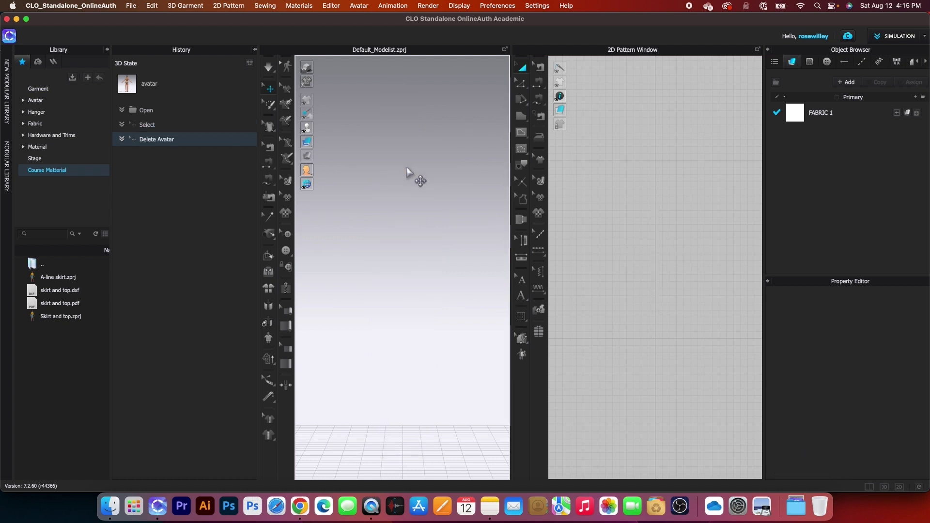
left_click(170, 87)
right_click(170, 87)
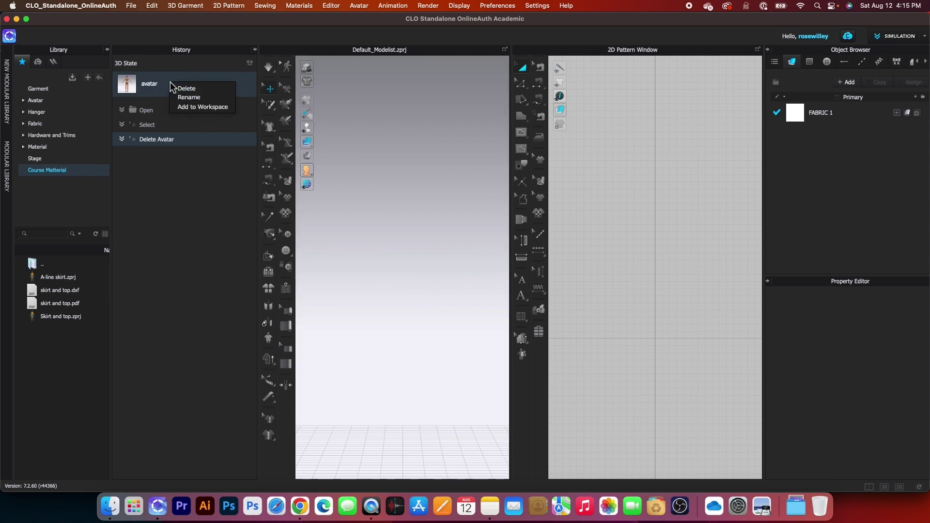
left_click(202, 109)
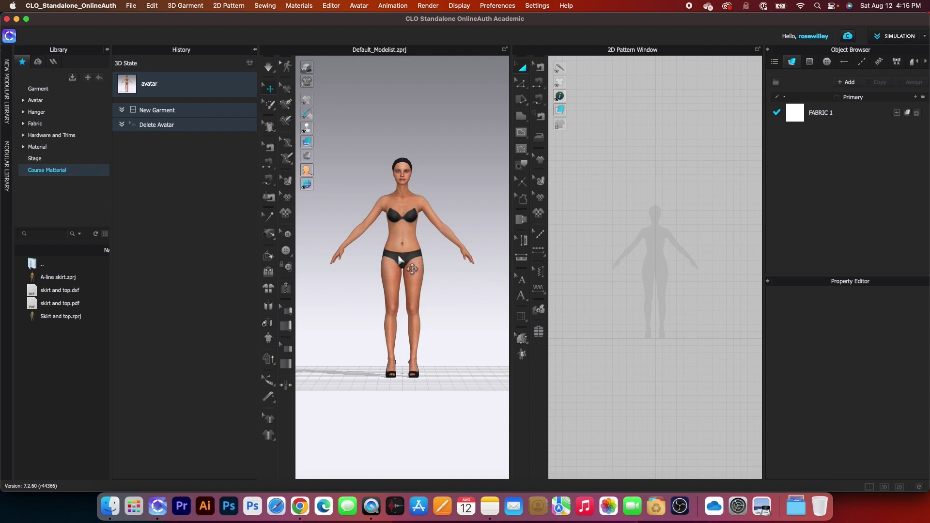
left_click(255, 50)
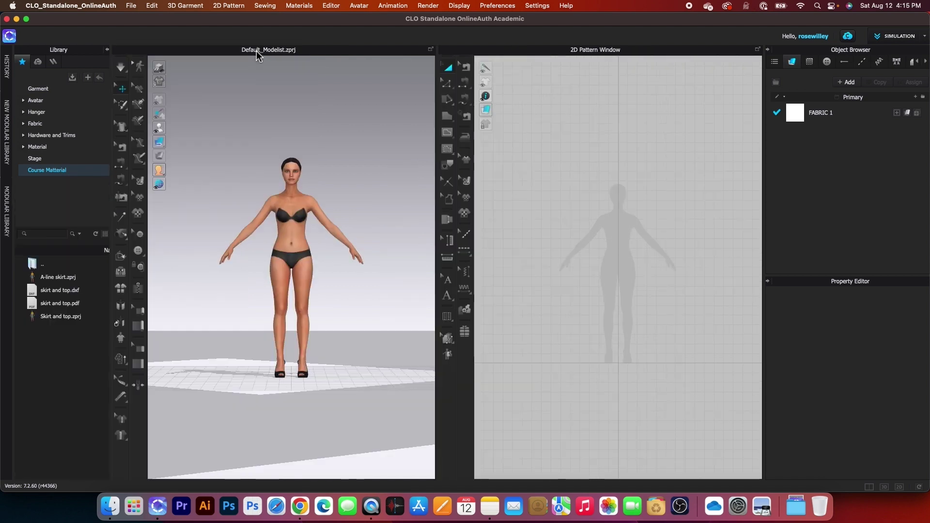
scroll(315, 240, "down", 3)
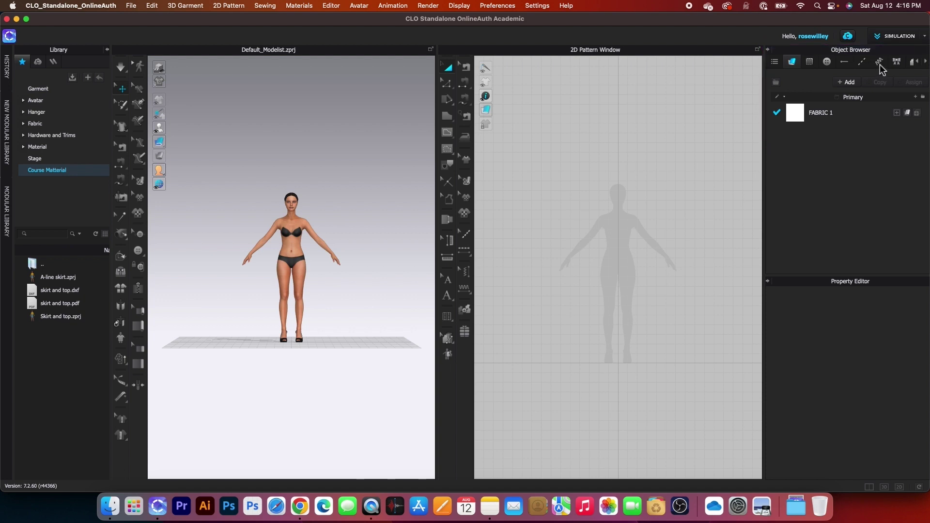
left_click(851, 119)
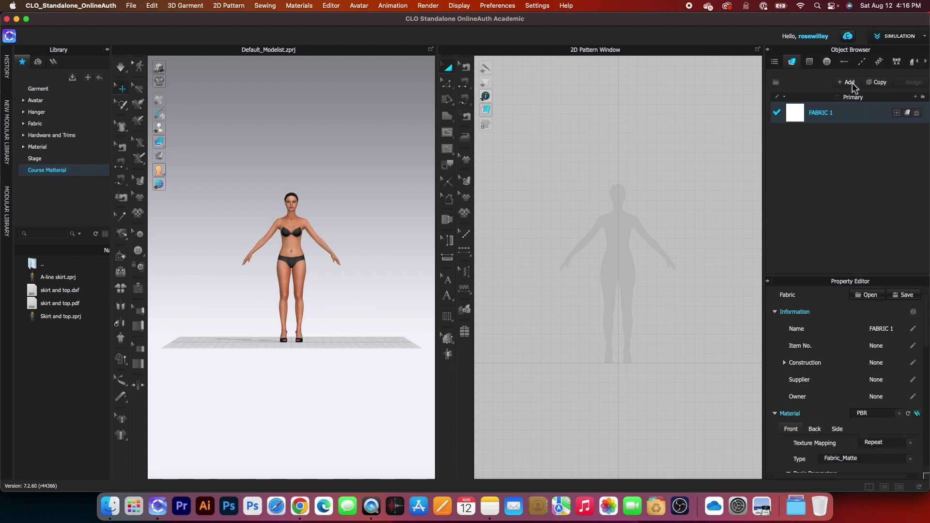
left_click(884, 85)
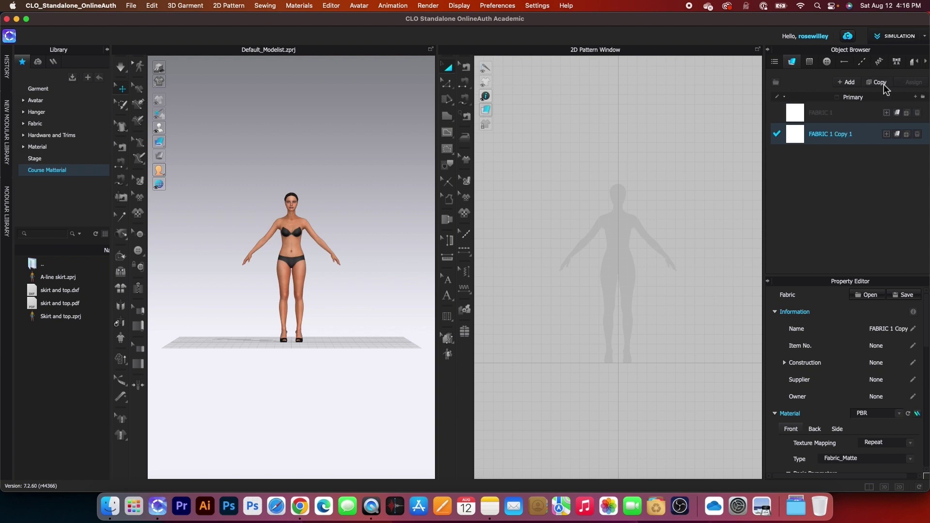
left_click(848, 83)
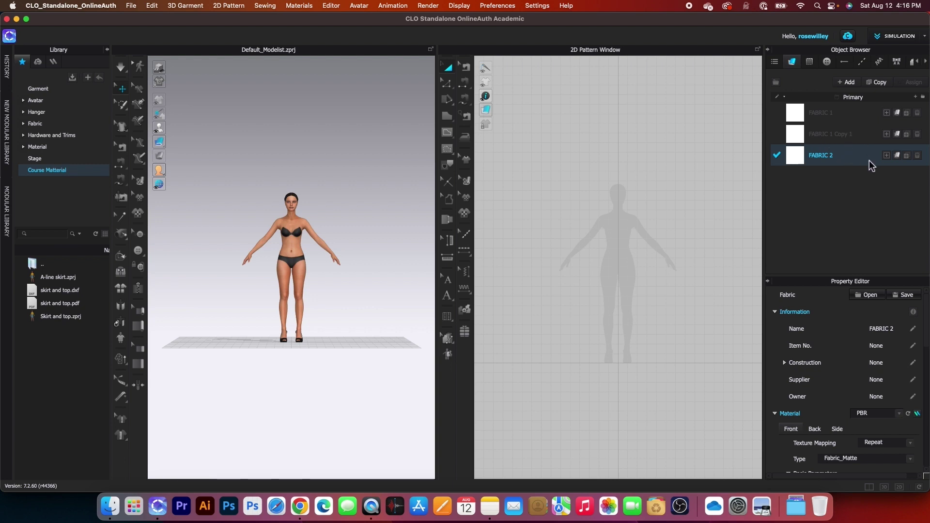
left_click(918, 155)
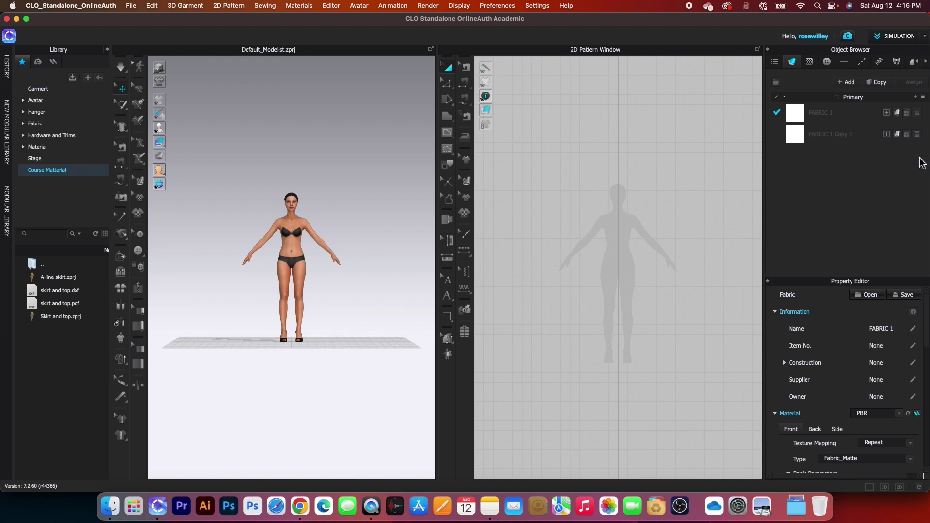
left_click(918, 134)
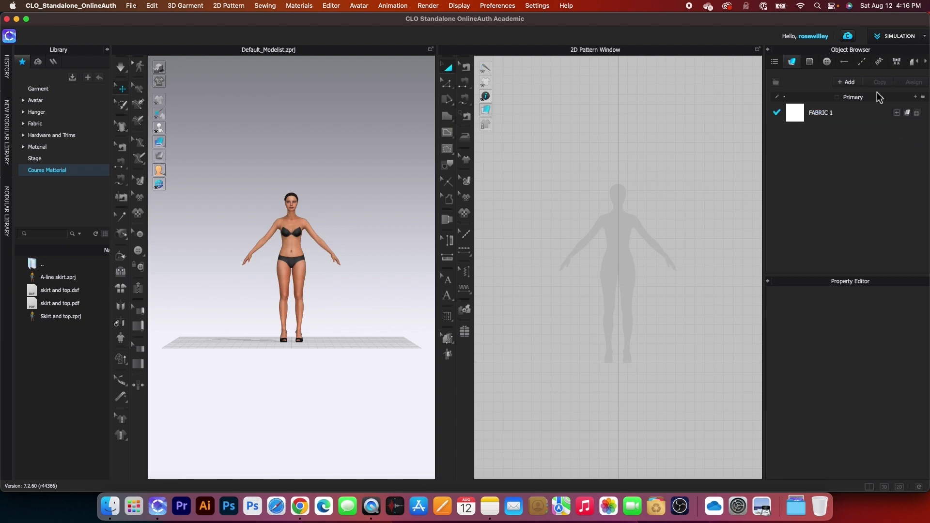
Review FABRIC 1's PBR, texture, normal and displacement map properties, then show only the 2D window
left_click(850, 114)
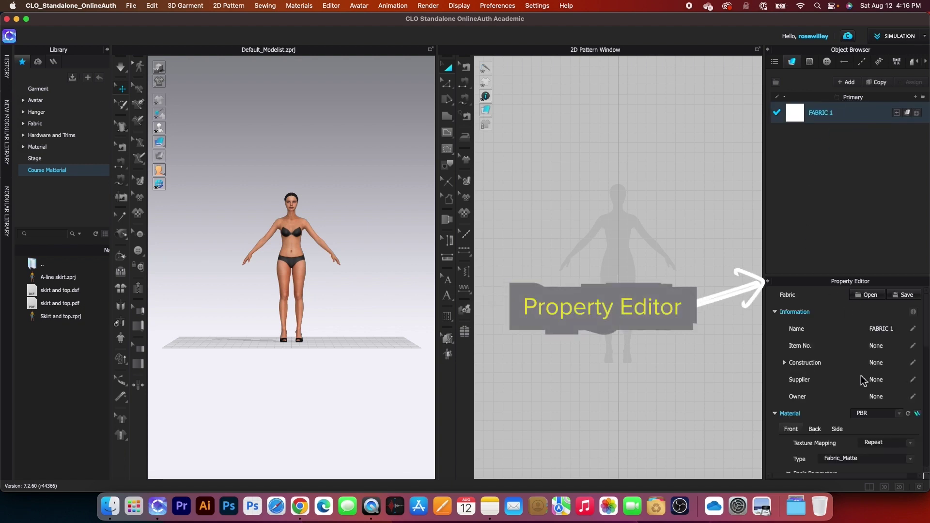
scroll(854, 369, "down", 3)
scroll(852, 366, "down", 6)
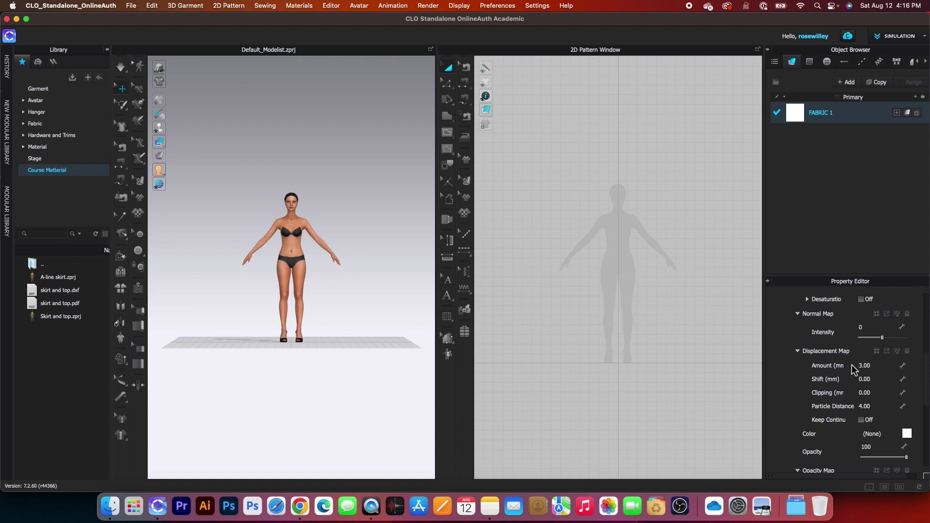
scroll(852, 366, "up", 9)
scroll(854, 366, "down", 5)
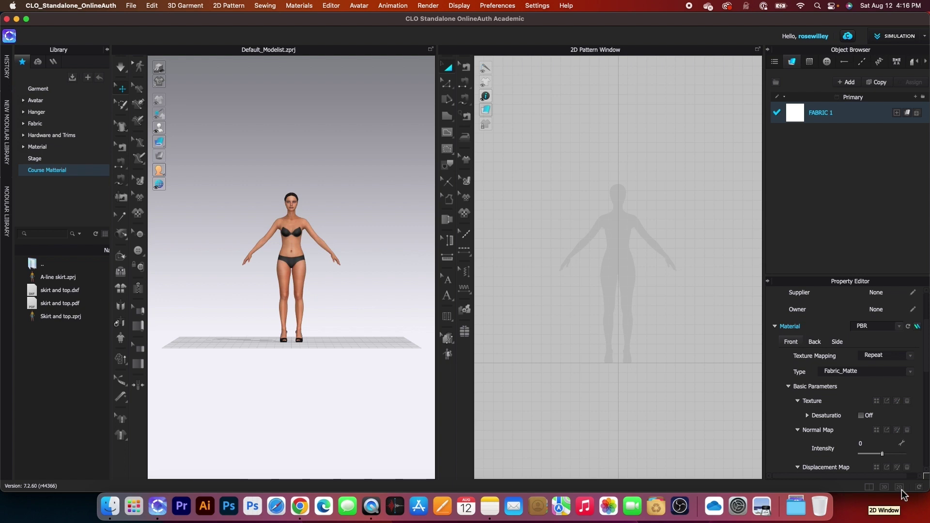
left_click(900, 489)
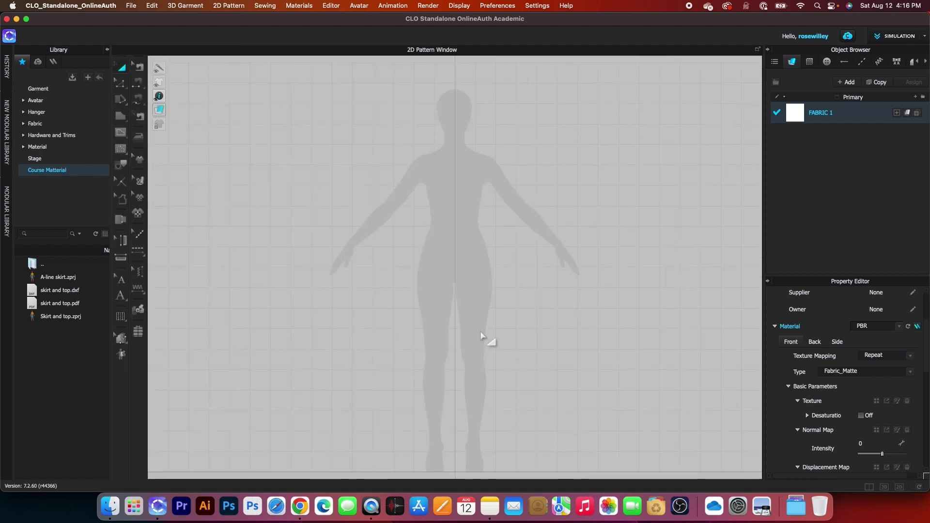
scroll(482, 334, "down", 3)
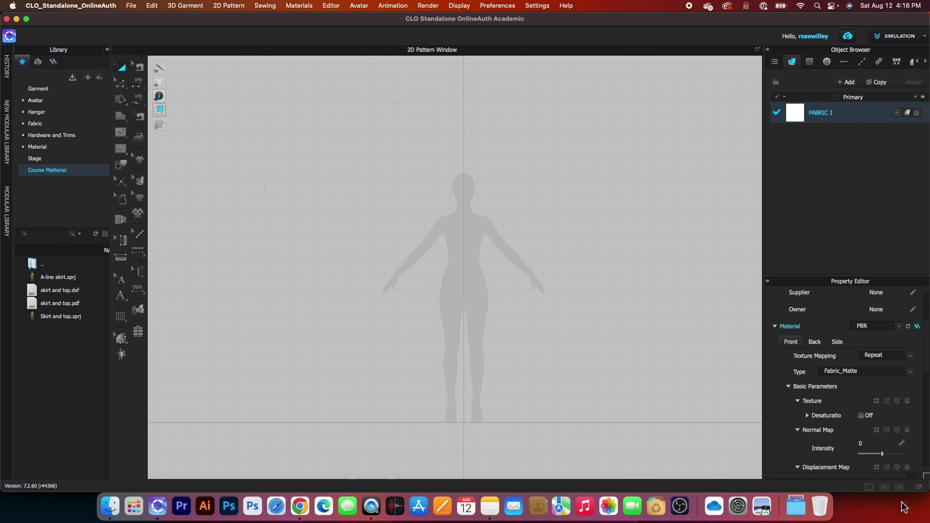
left_click(886, 490)
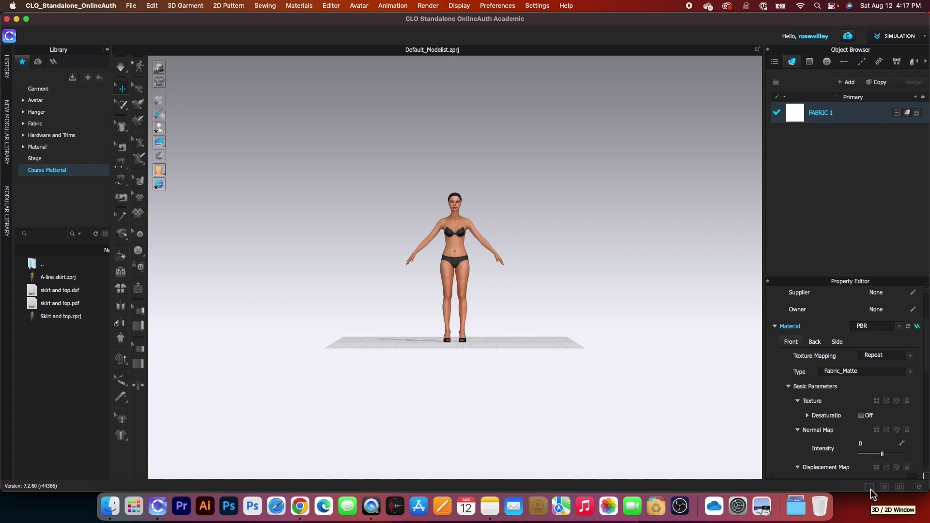
left_click(869, 487)
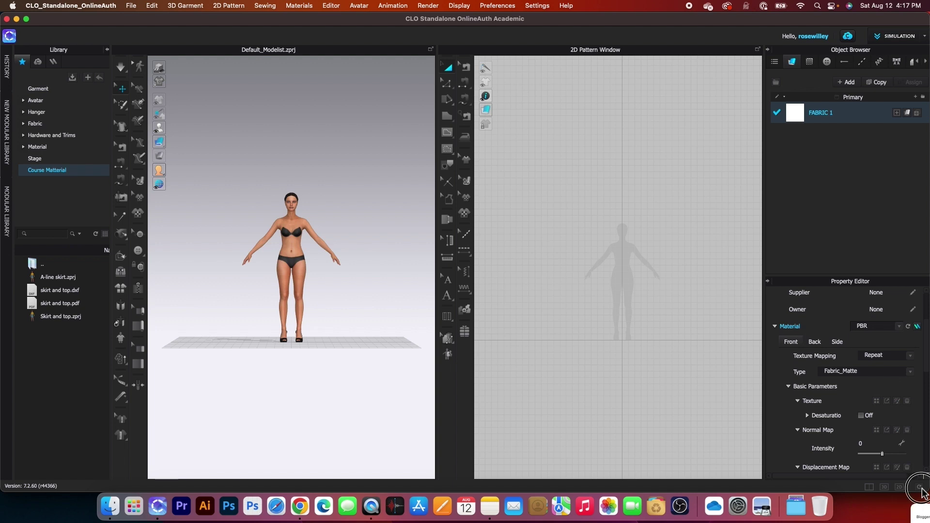
left_click(919, 488)
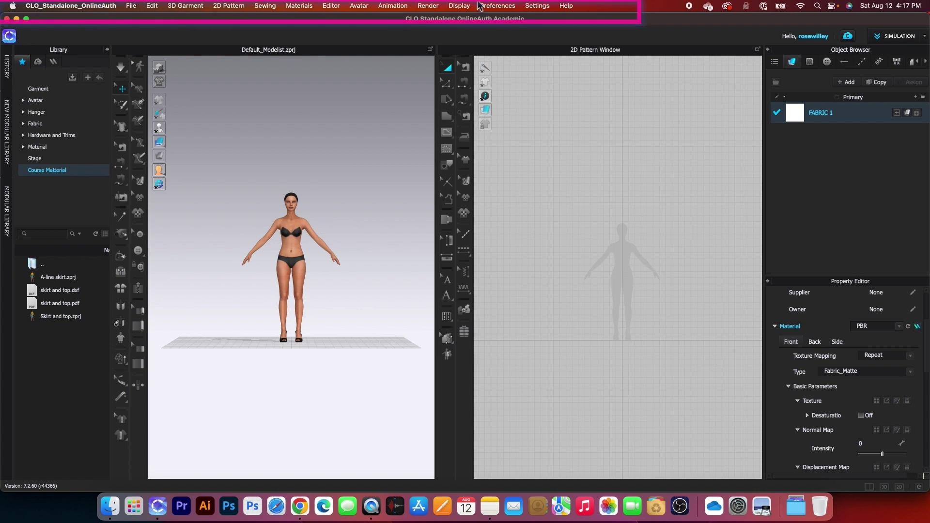
left_click(132, 7)
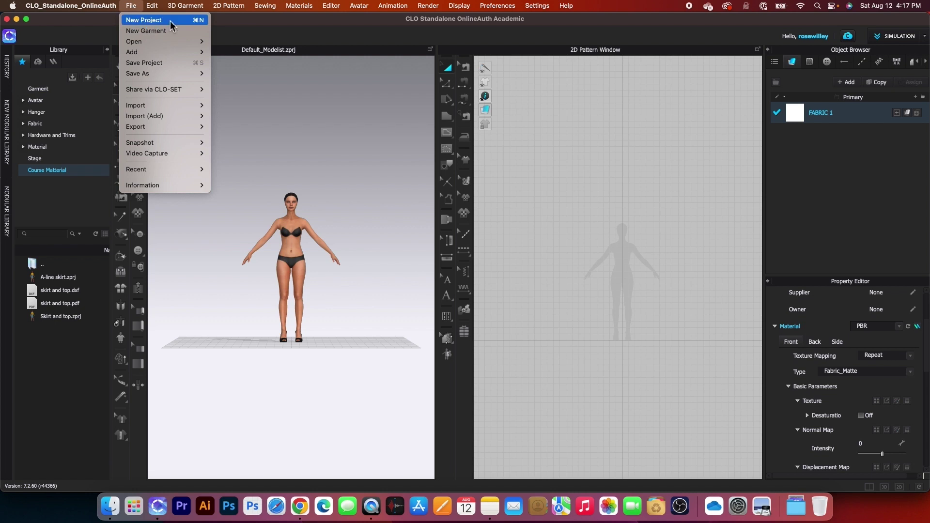
mouse_move(161, 45)
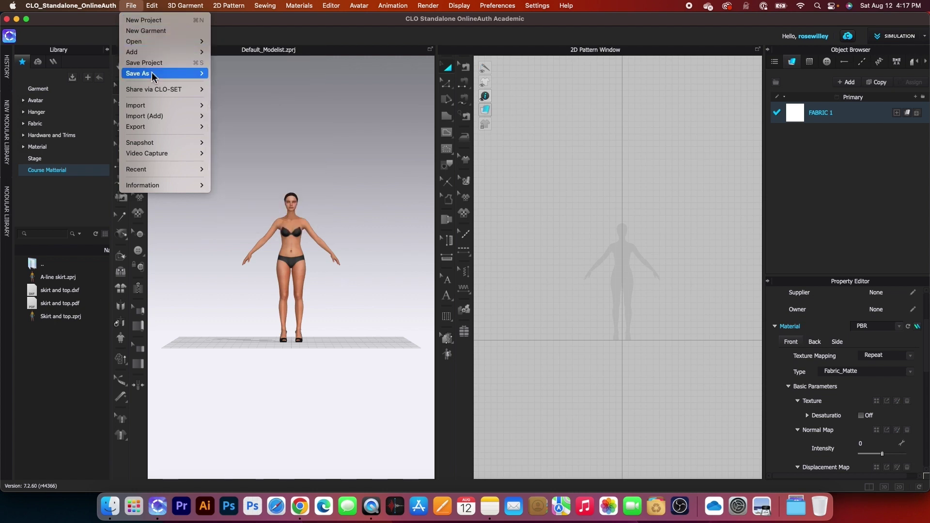
mouse_move(192, 76)
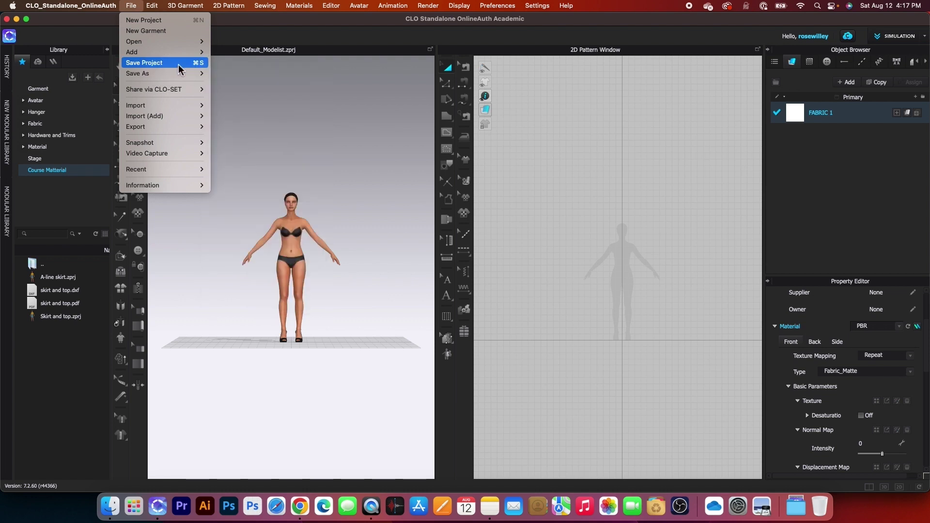
mouse_move(166, 128)
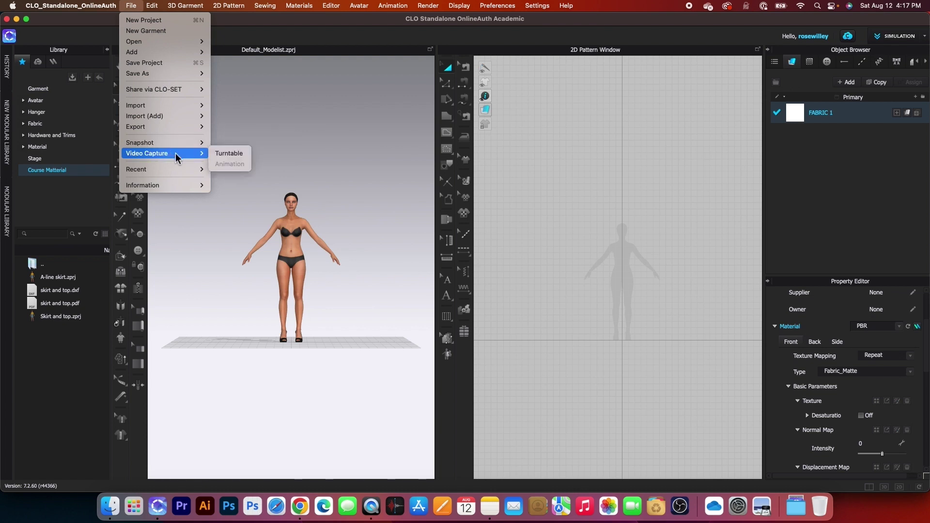
mouse_move(180, 10)
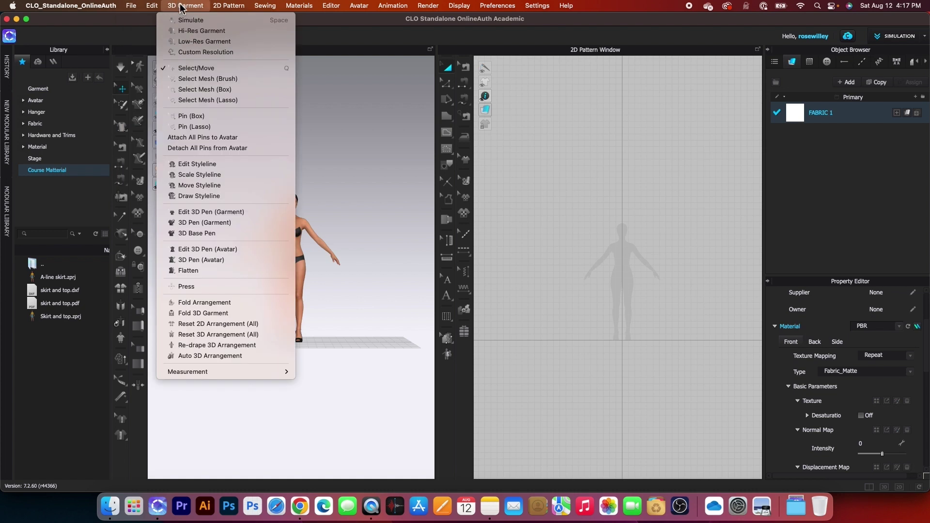
mouse_move(230, 10)
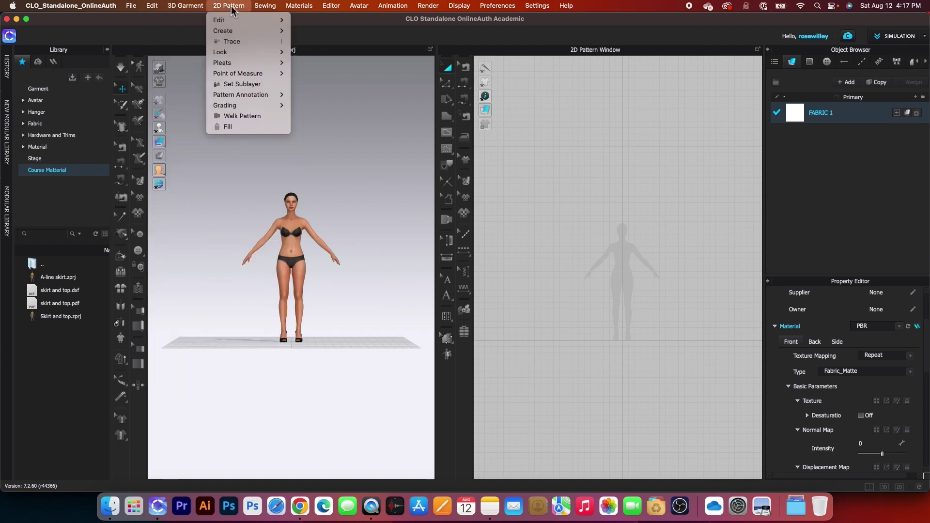
mouse_move(299, 9)
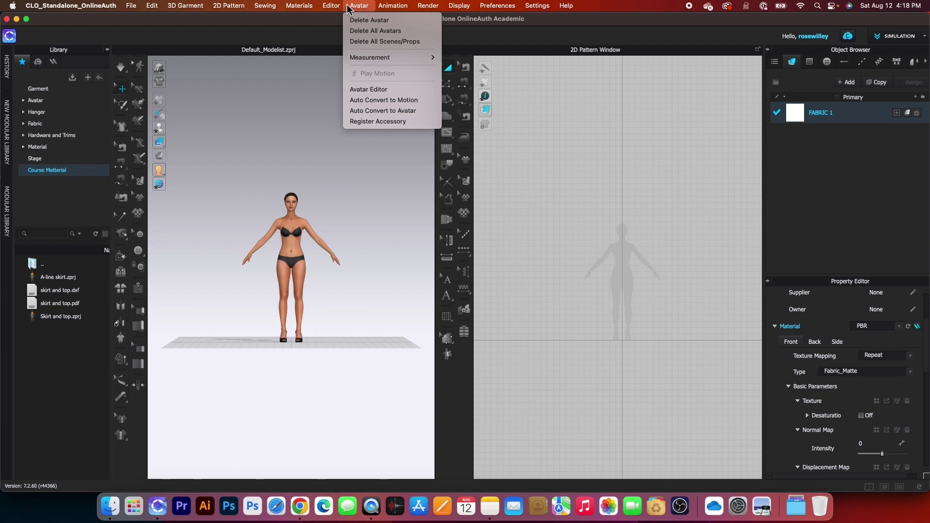
mouse_move(460, 7)
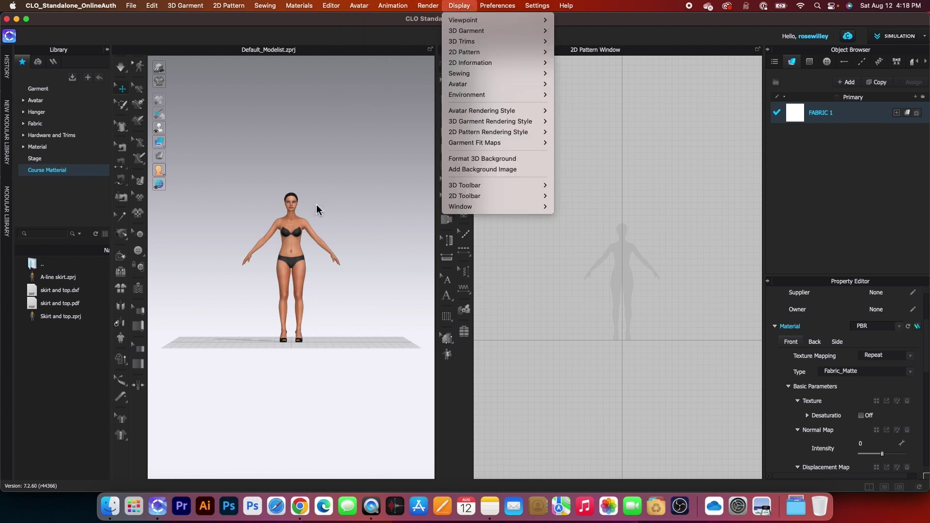
left_click(342, 159)
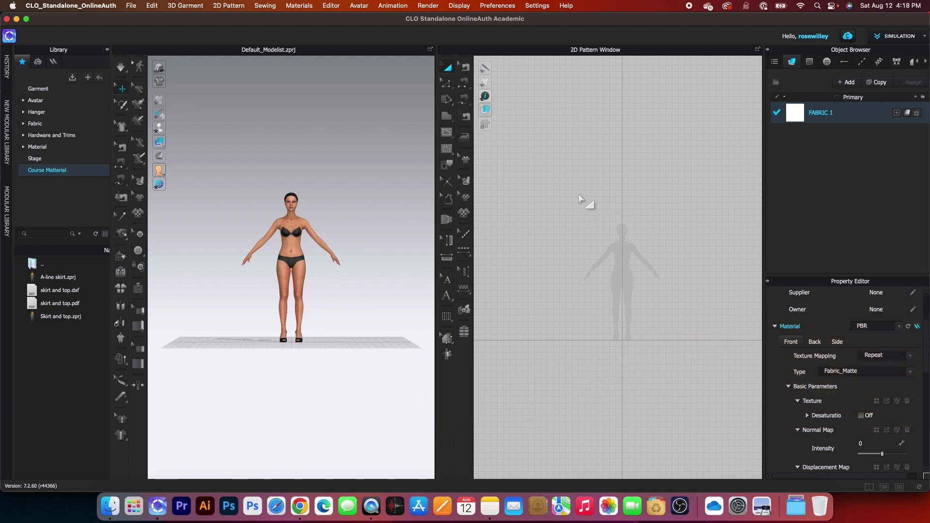
left_click(538, 6)
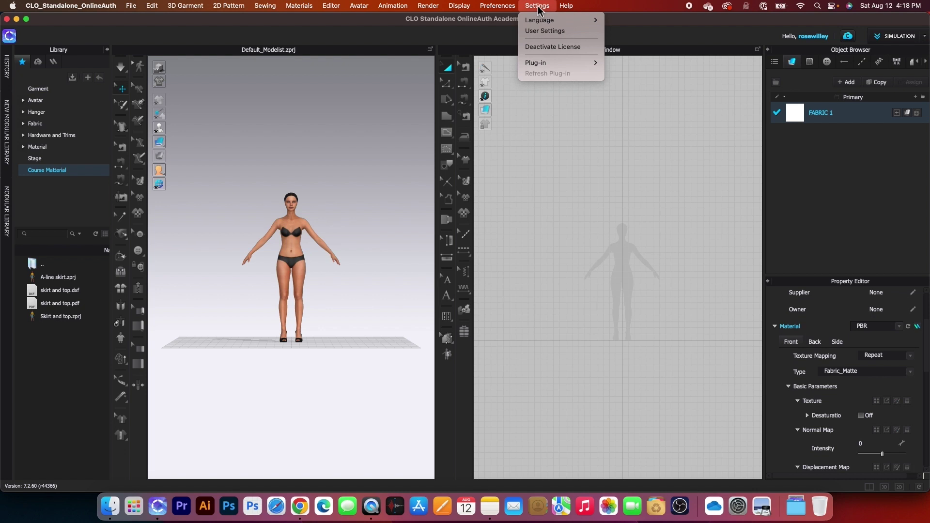
left_click(545, 31)
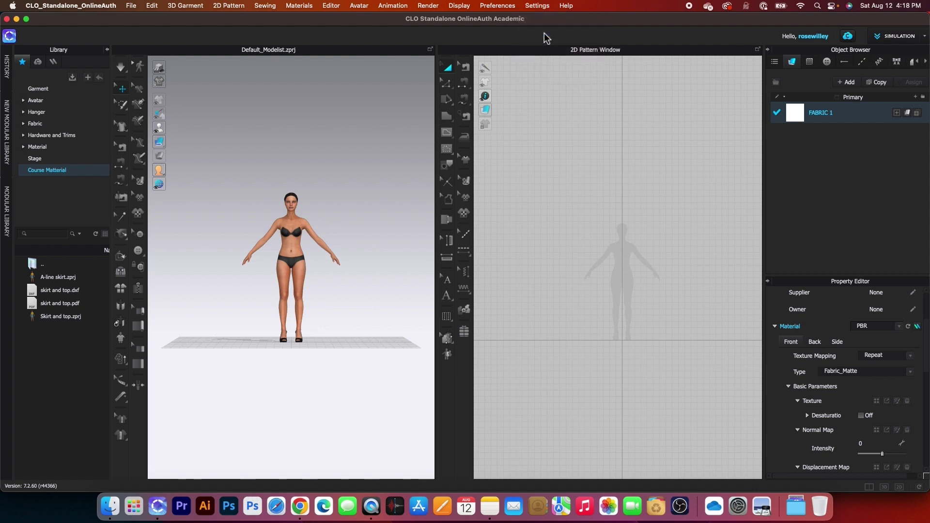
left_click(295, 104)
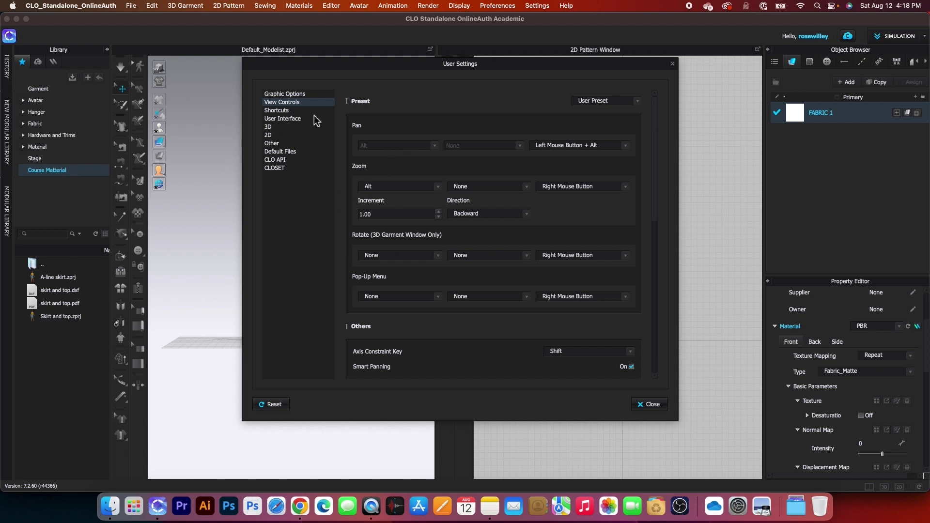
left_click(286, 119)
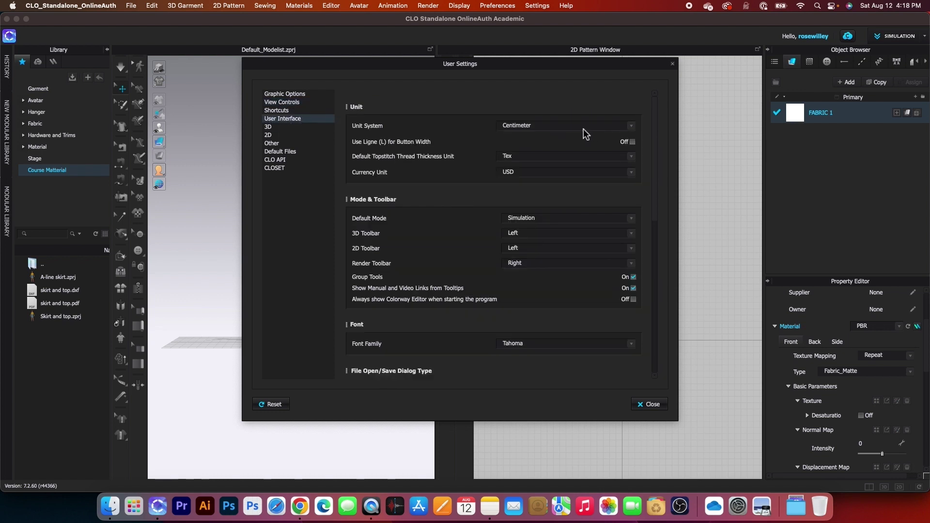
left_click(556, 130)
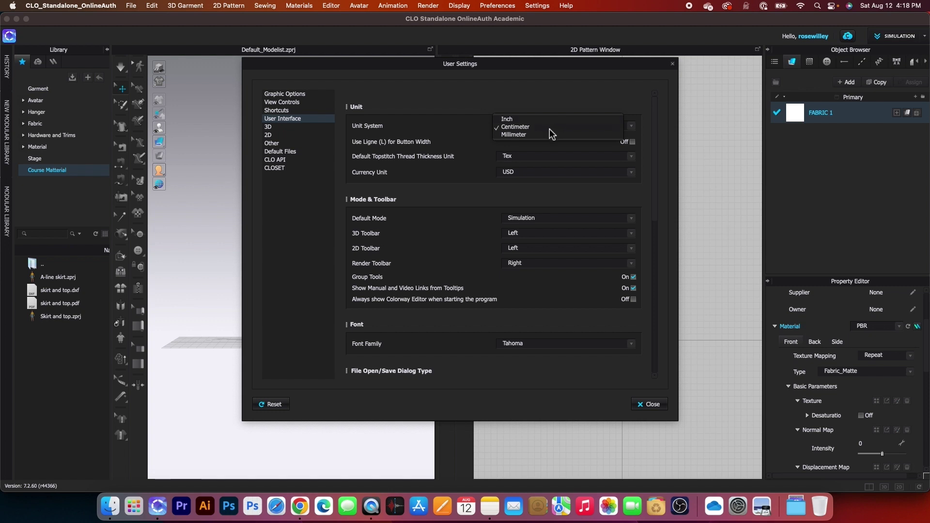
left_click(552, 128)
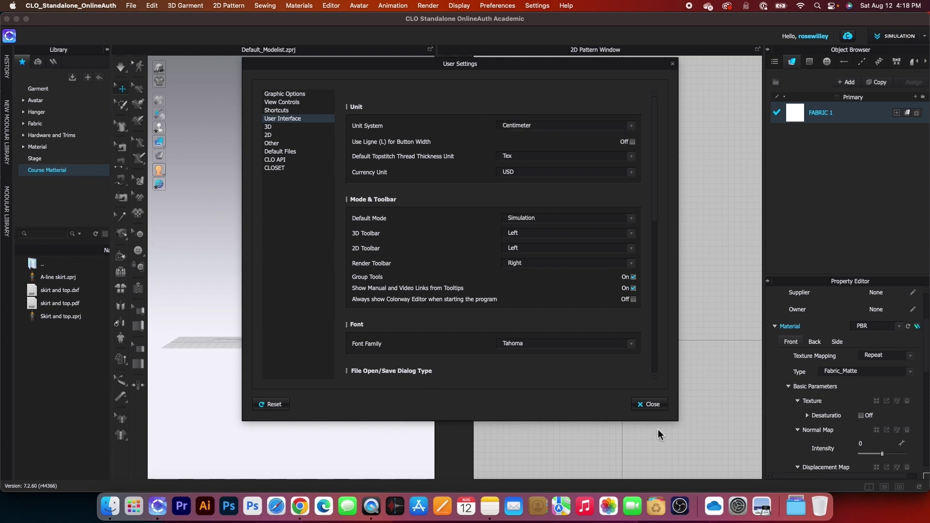
left_click(653, 405)
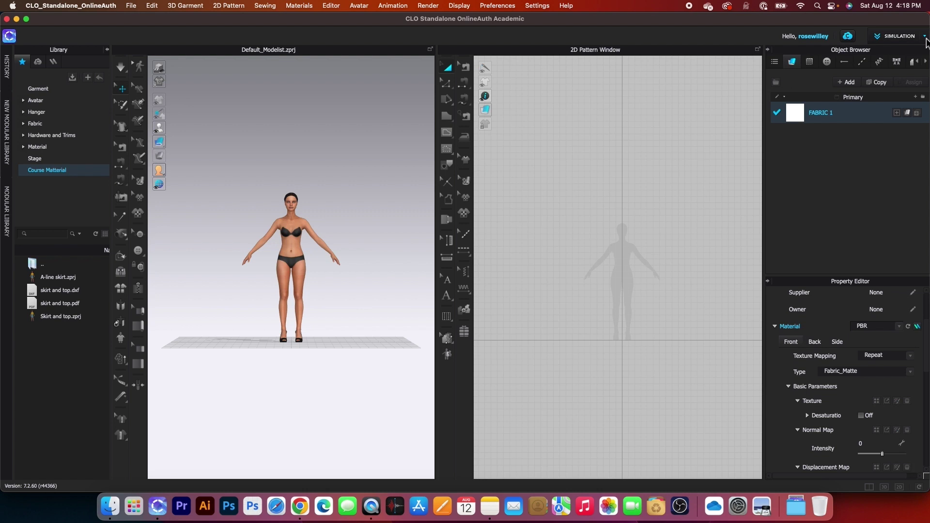
left_click(926, 37)
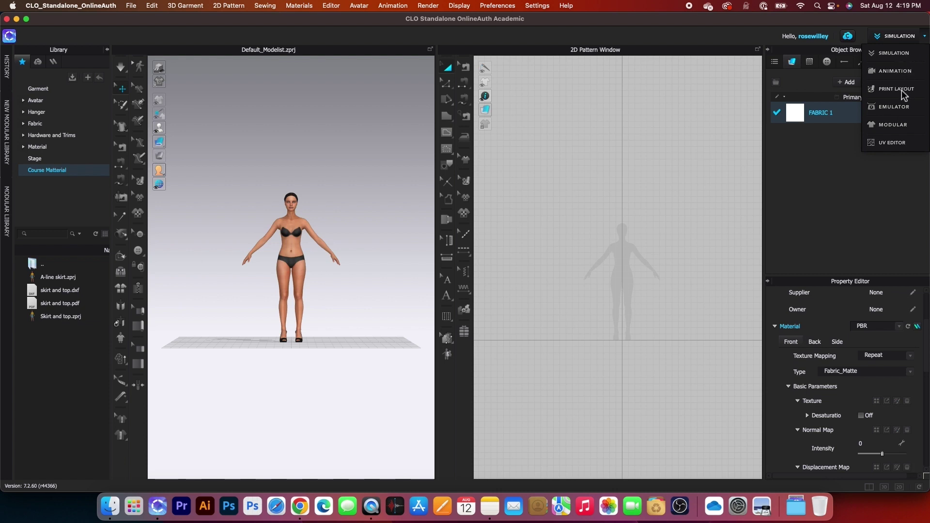
left_click(926, 39)
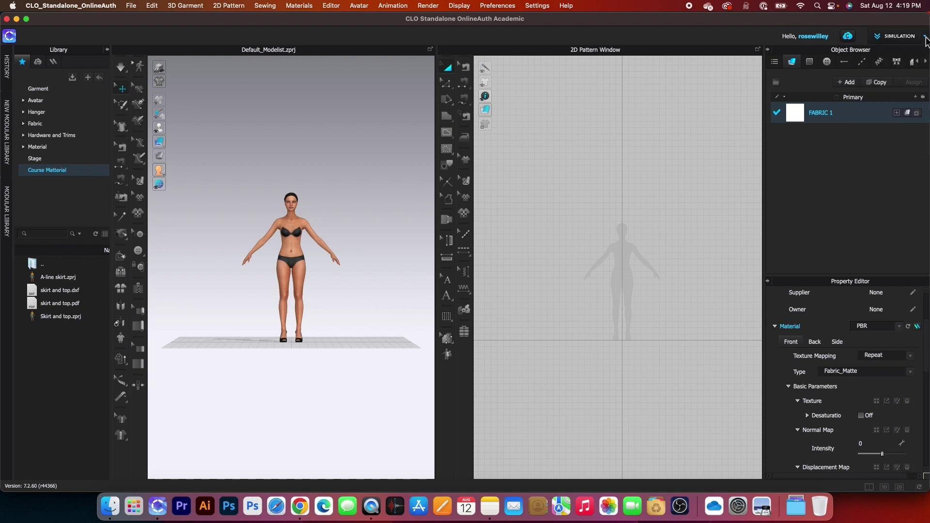